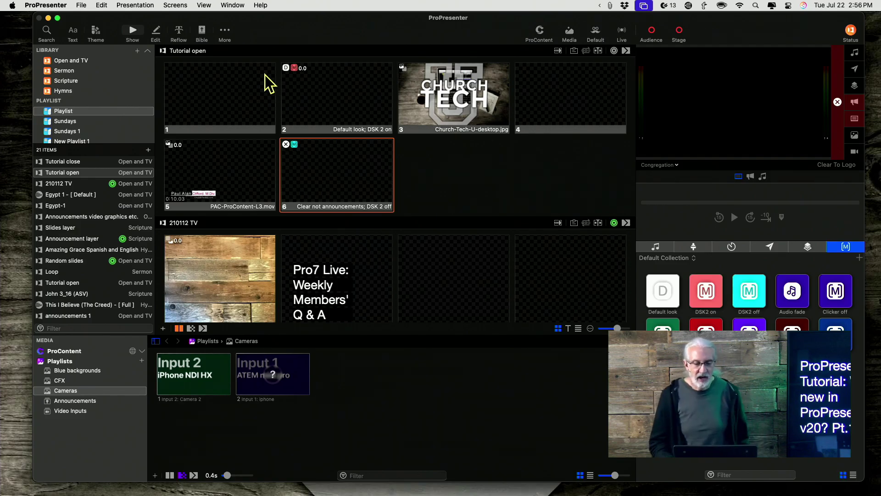
Open the General pane of ProPresenter's Settings to see the Active Workspace choice.
click(58, 5)
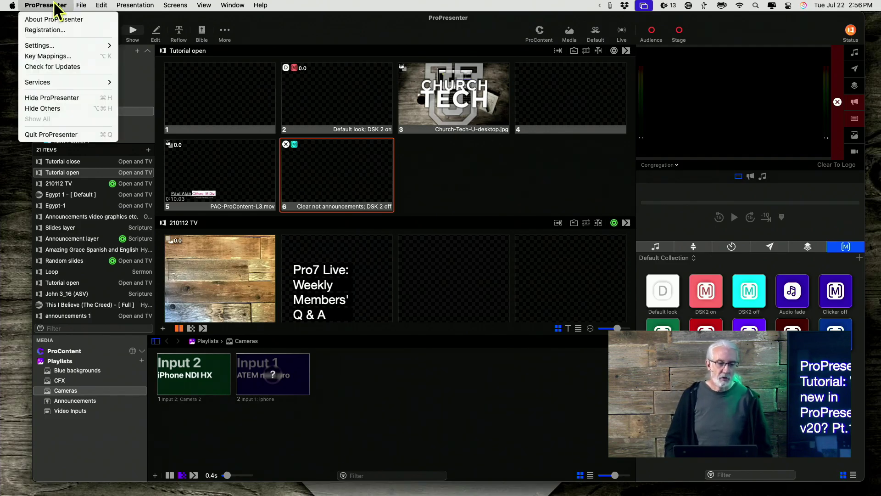
mouse_move(60, 49)
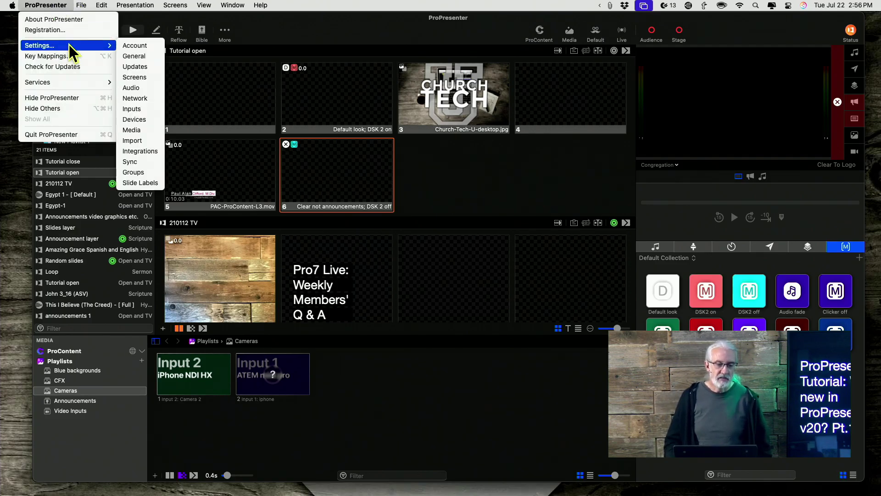
click(136, 58)
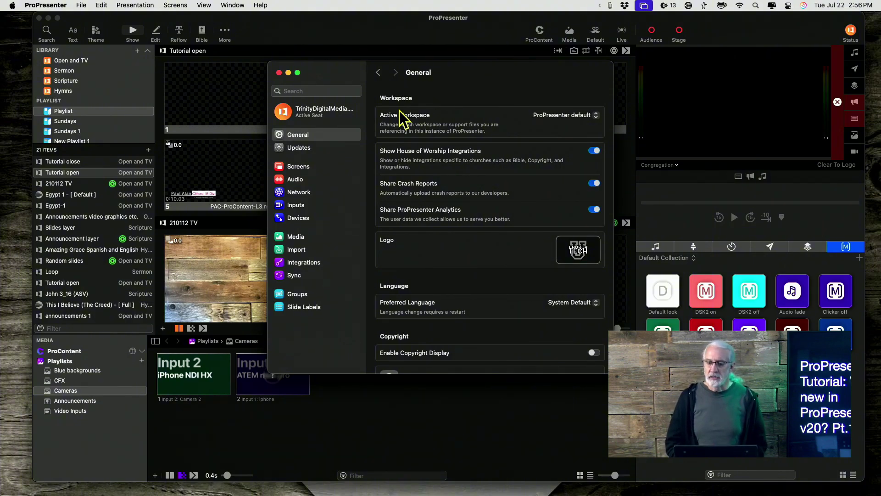
Switch Active Workspace to 'ProPresenter live class start updated 2', then back to 'ProPresenter default'.
click(595, 115)
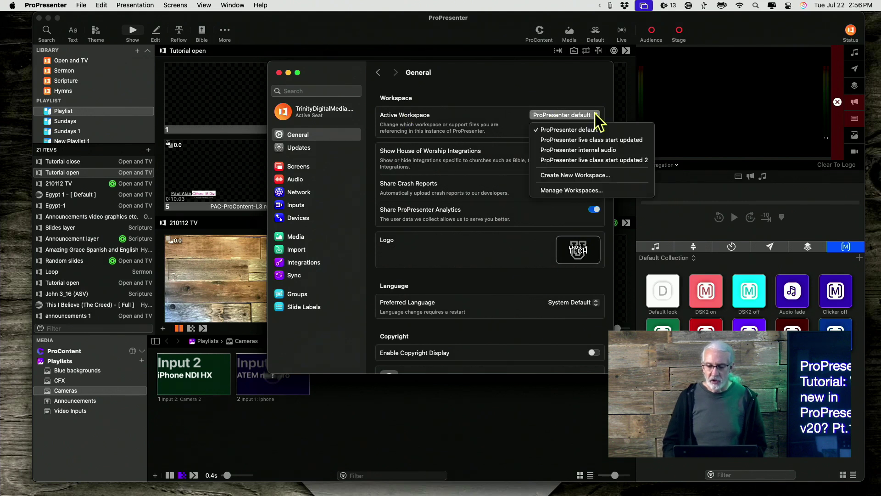
click(588, 159)
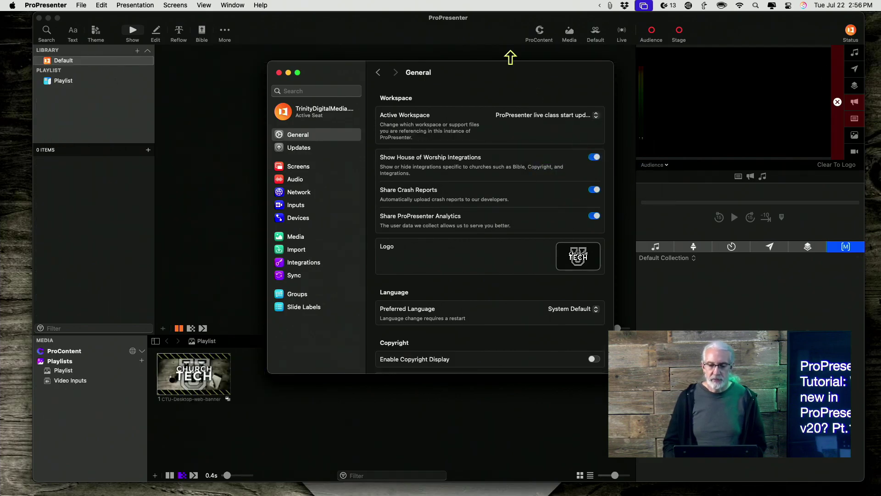
mouse_move(508, 77)
mouse_down()
mouse_move(386, 303)
mouse_move(397, 236)
mouse_move(489, 175)
mouse_move(492, 83)
mouse_up()
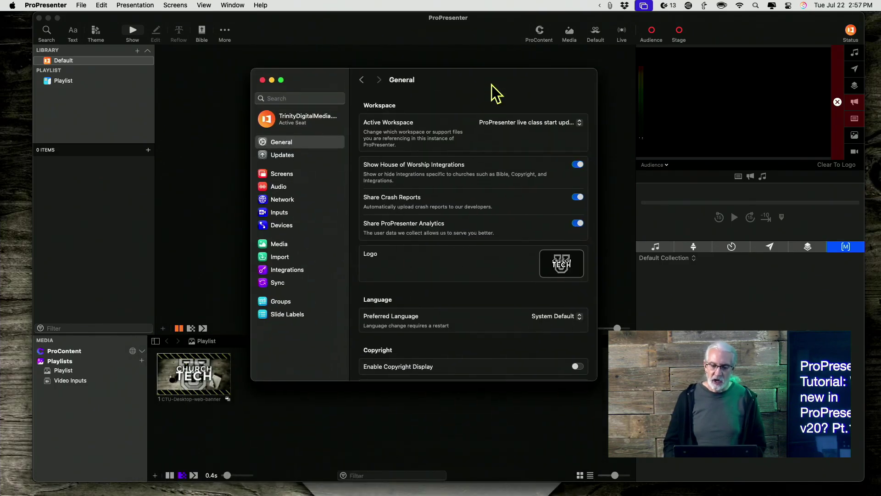
click(574, 124)
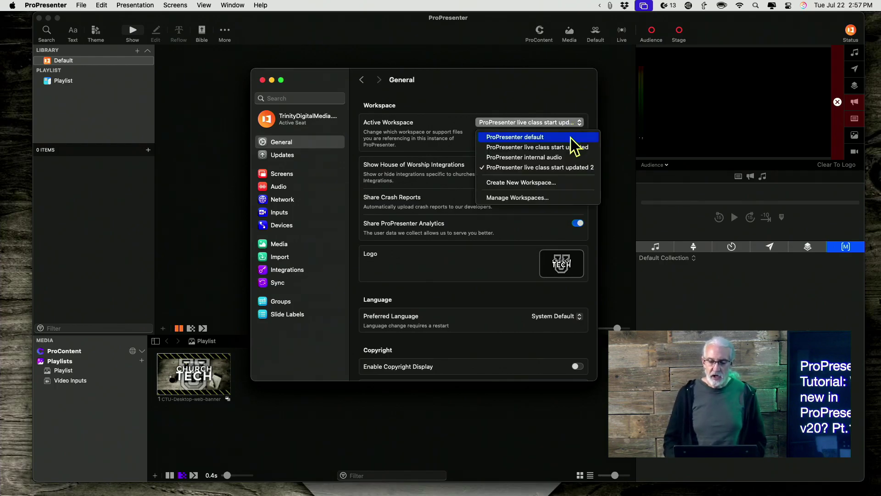
click(571, 138)
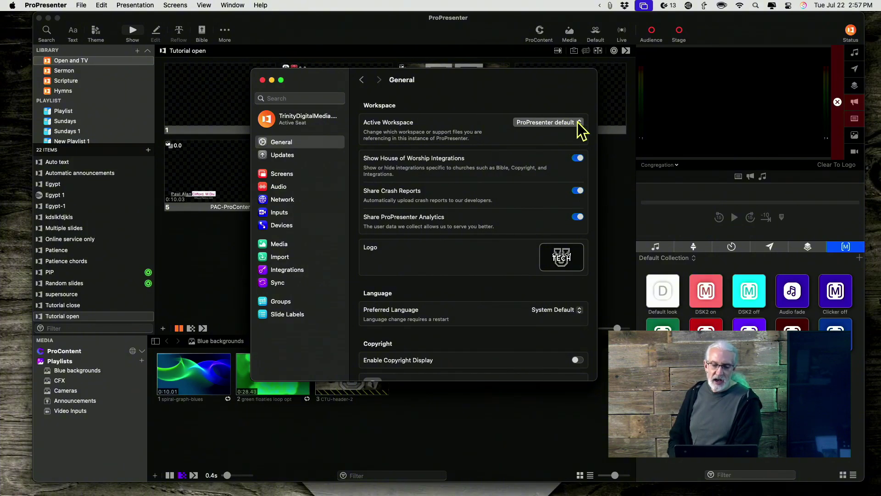
Open Manage Workspaces from the Active Workspace popup to list the four workspaces.
click(579, 122)
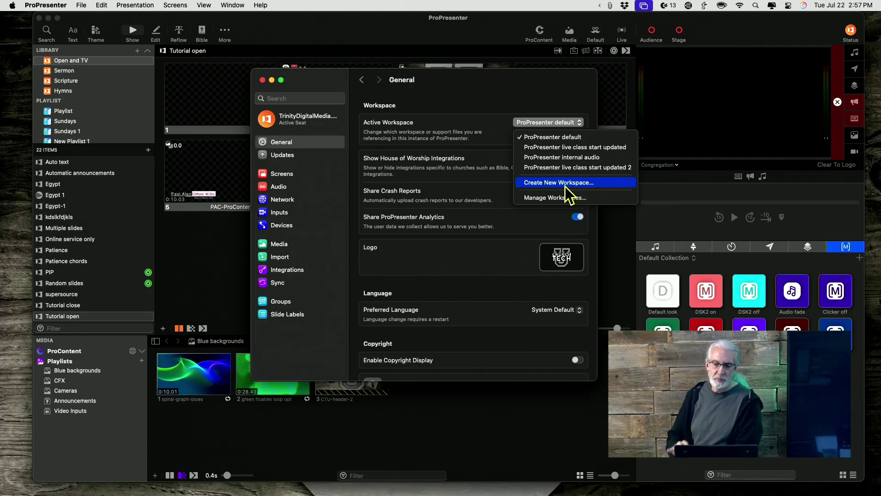
click(529, 70)
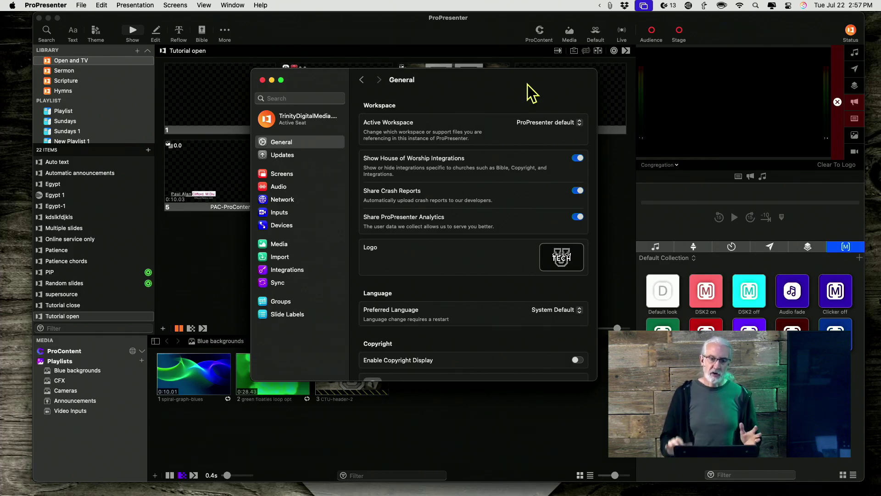
click(578, 125)
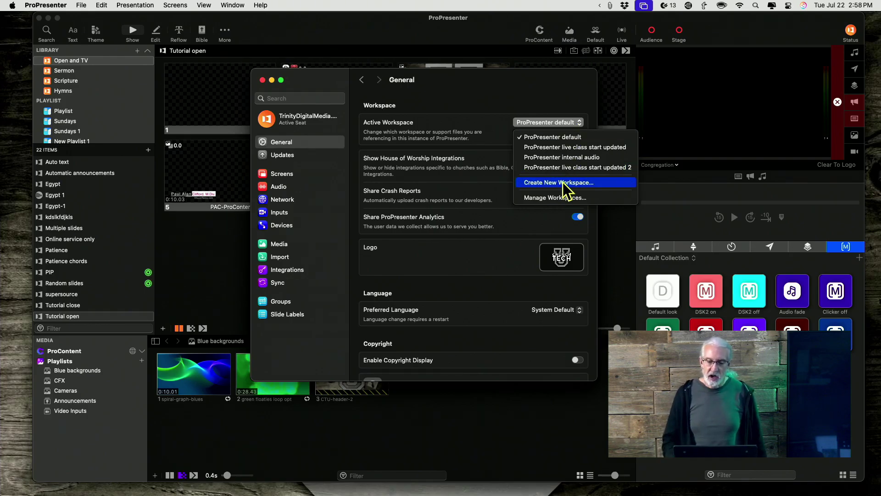
click(555, 198)
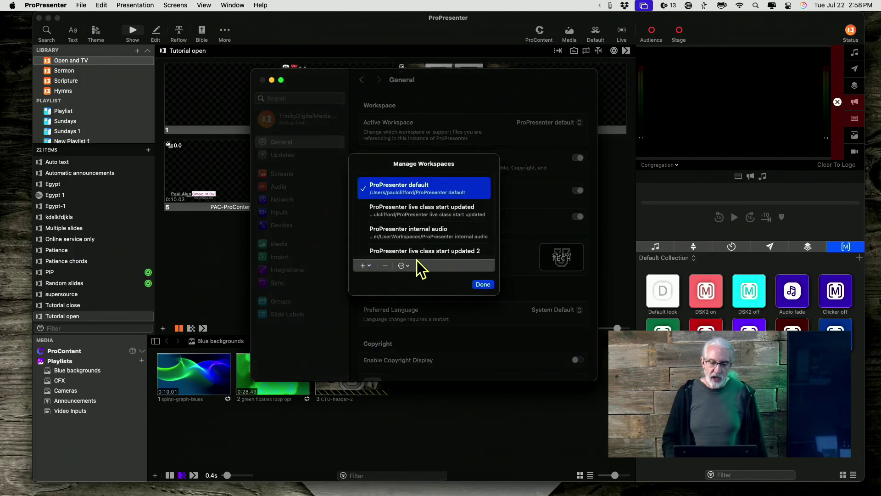
Duplicate the ProPresenter default workspace, naming the copy 'ProPresenter backup 250722'.
click(403, 267)
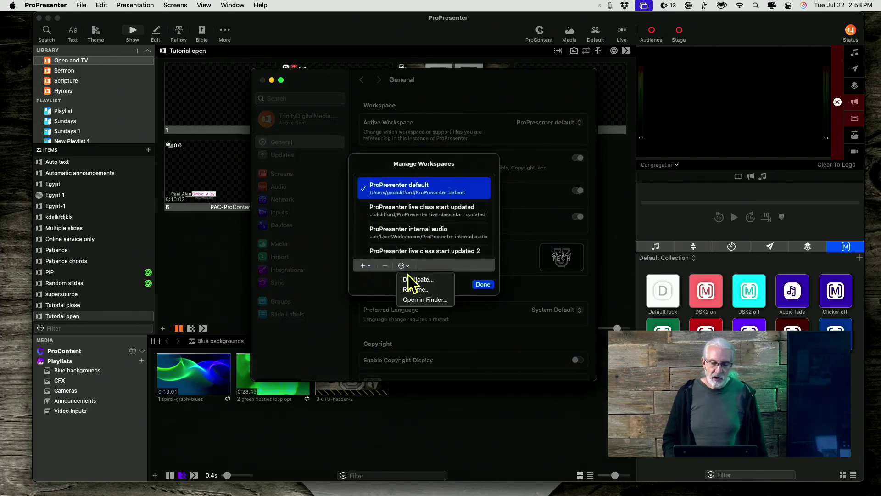
click(413, 279)
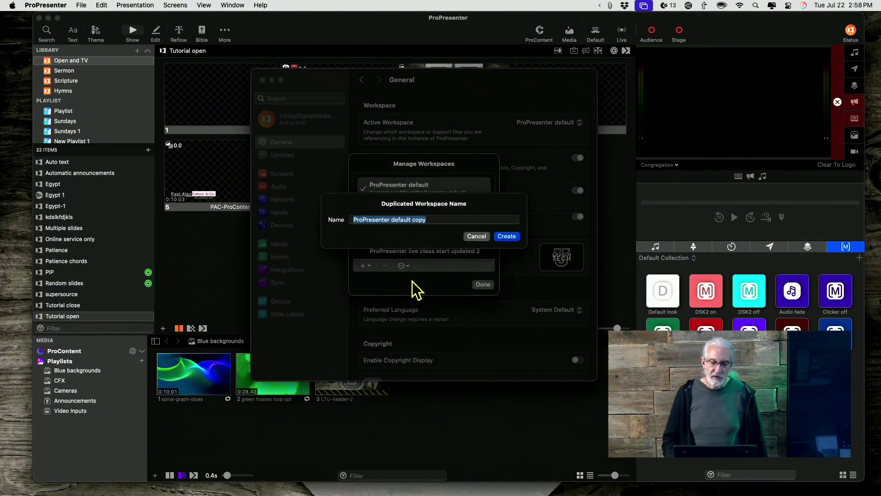
click(433, 225)
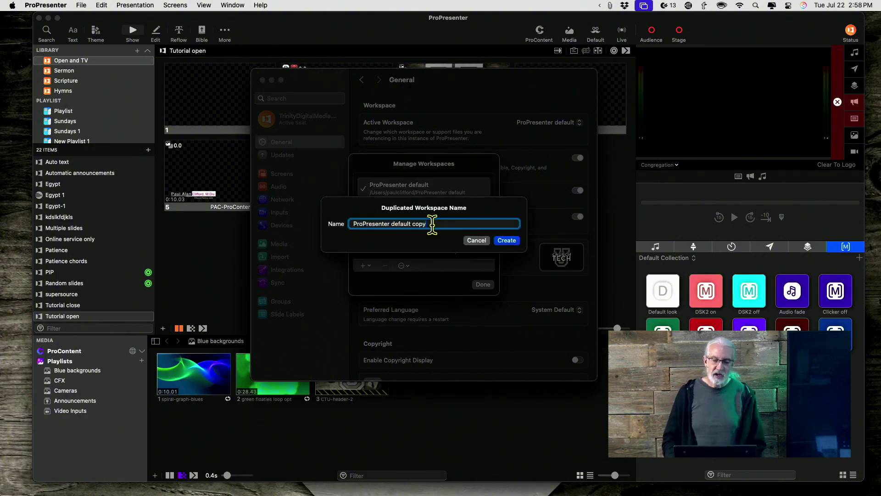
key(BackSpace)
key(BackSpace)
key(BackSpace)
key(BackSpace)
key(BackSpace)
key(BackSpace)
key(BackSpace)
key(BackSpace)
key(BackSpace)
key(BackSpace)
key(BackSpace)
key(BackSpace)
text(backup)
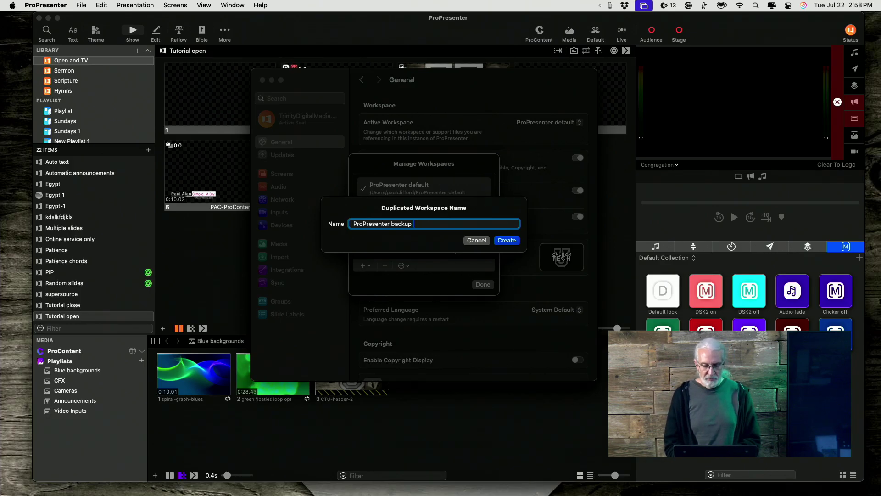
text(25)
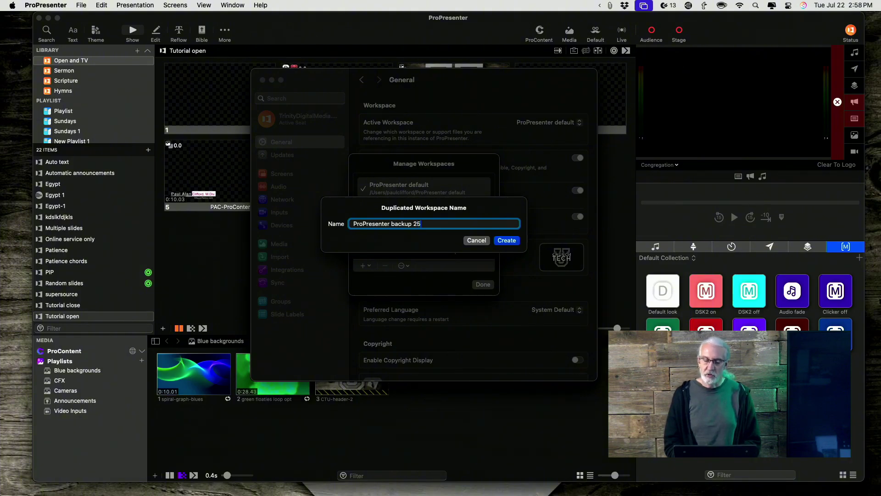
text(07)
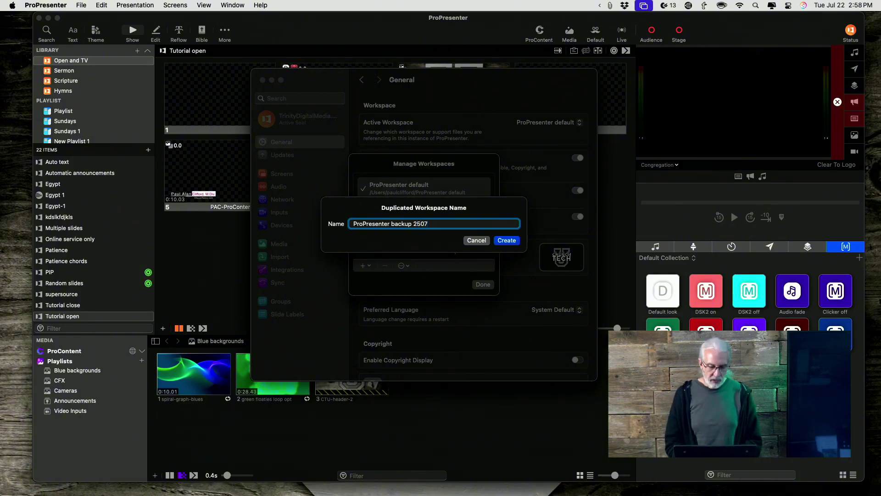
text(22)
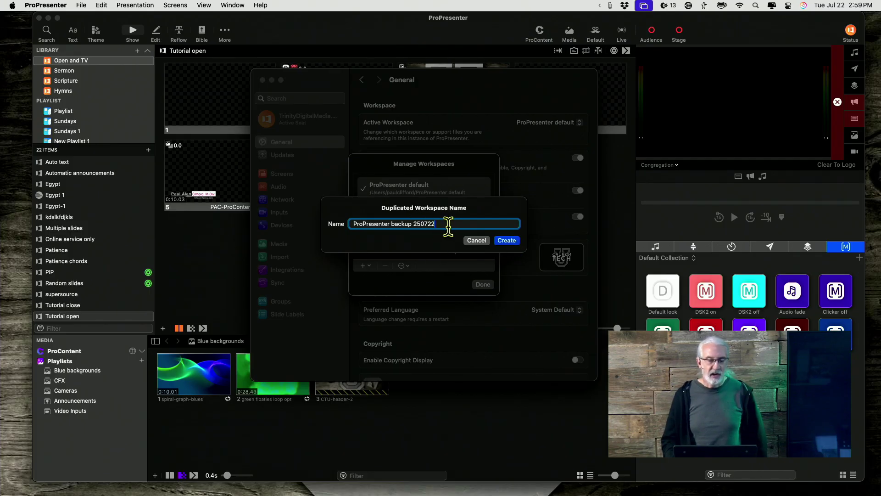
Create the 'ProPresenter backup 250722' workspace, confirm it appears in the list, and close the manager.
click(507, 240)
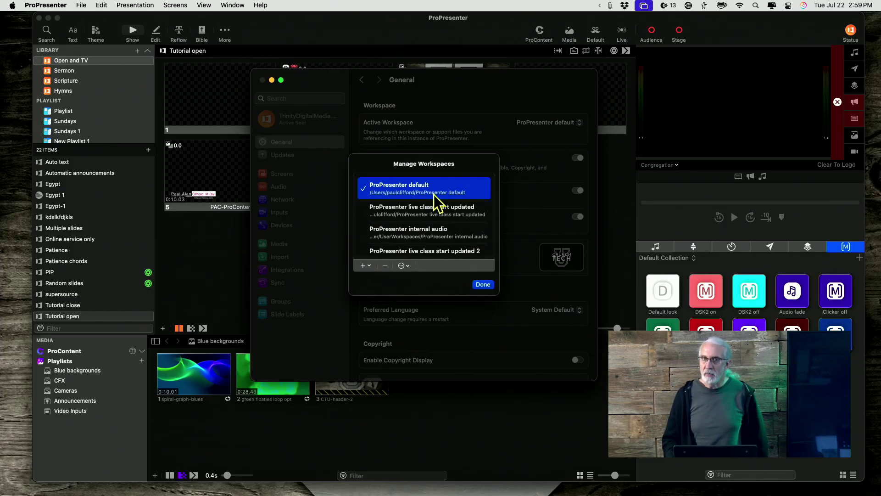
scroll(415, 216, down, 3)
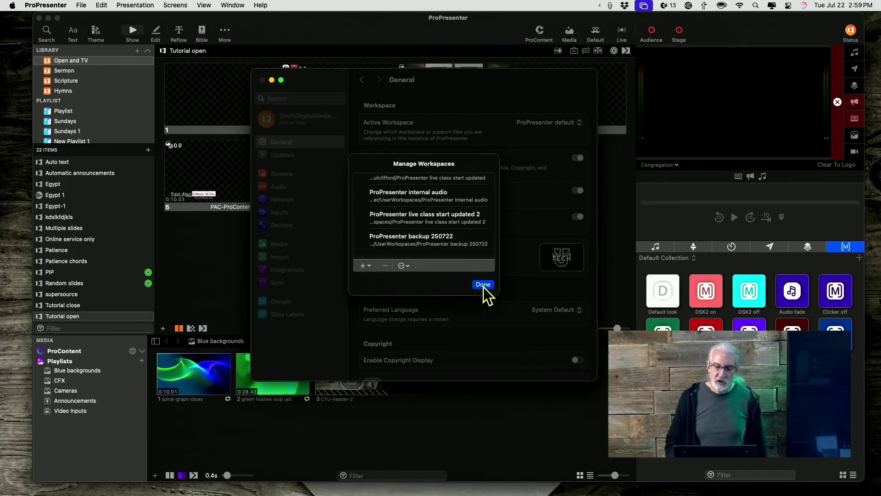
click(483, 285)
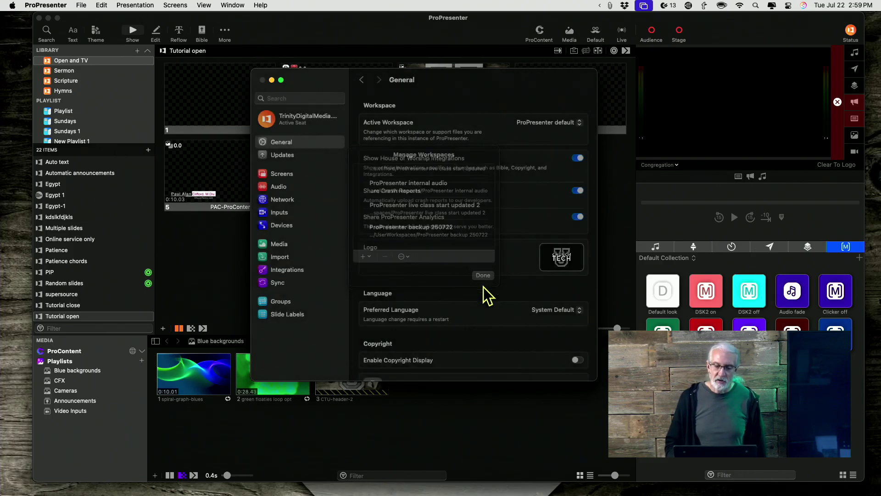
Close Settings and make 'ProPresenter backup 250722' the active workspace from the Status menu.
click(263, 80)
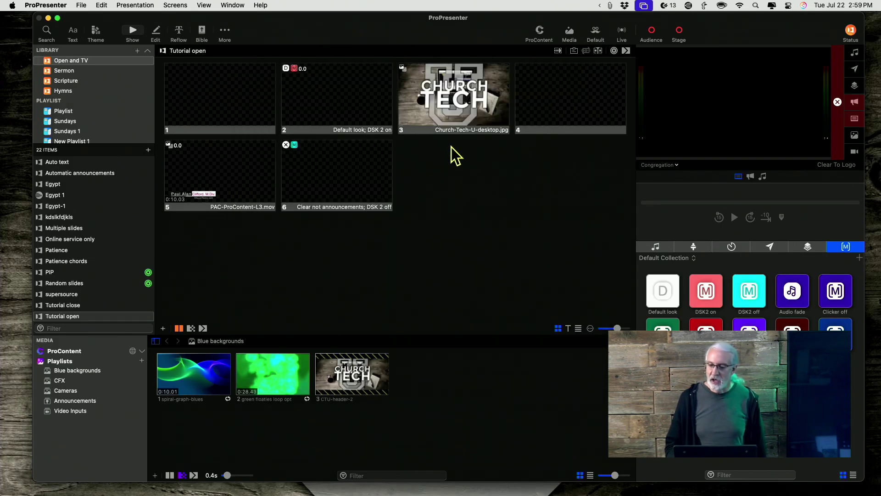
click(850, 31)
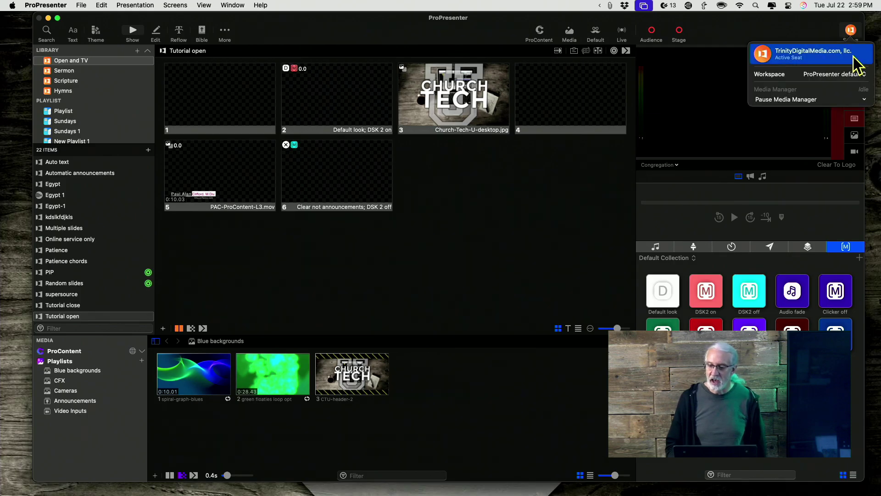
click(865, 75)
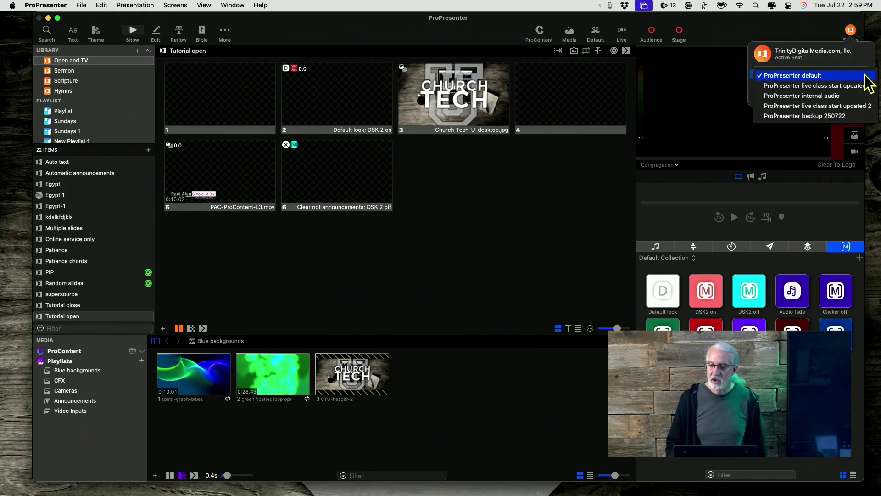
click(851, 117)
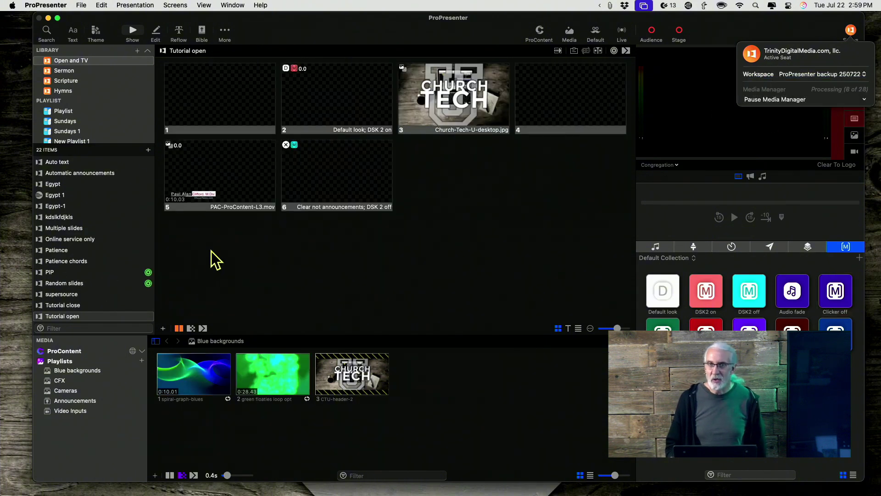
click(480, 183)
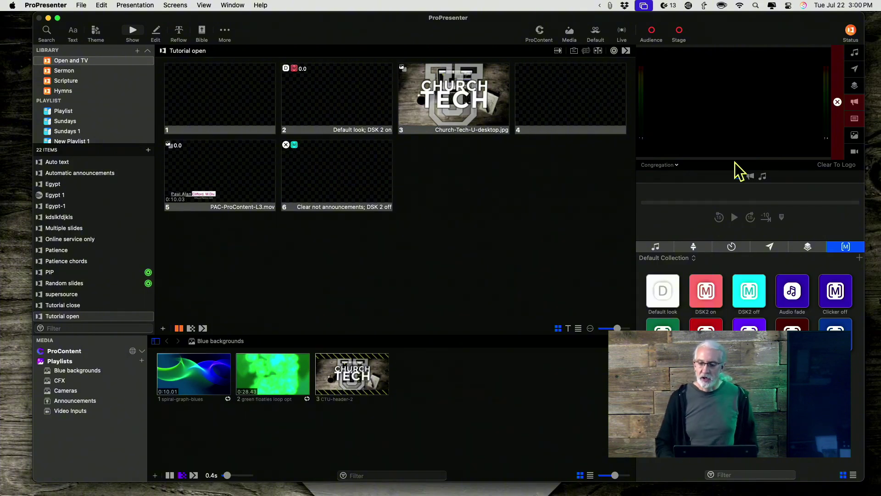
click(850, 30)
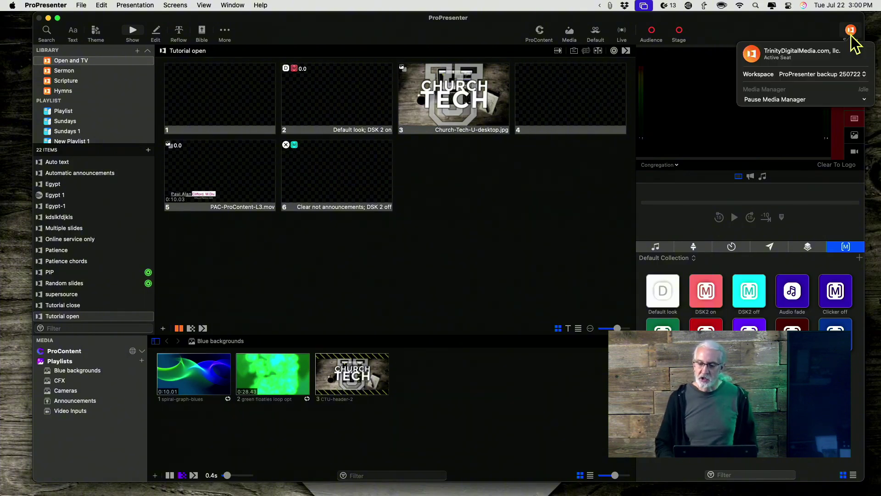
click(861, 77)
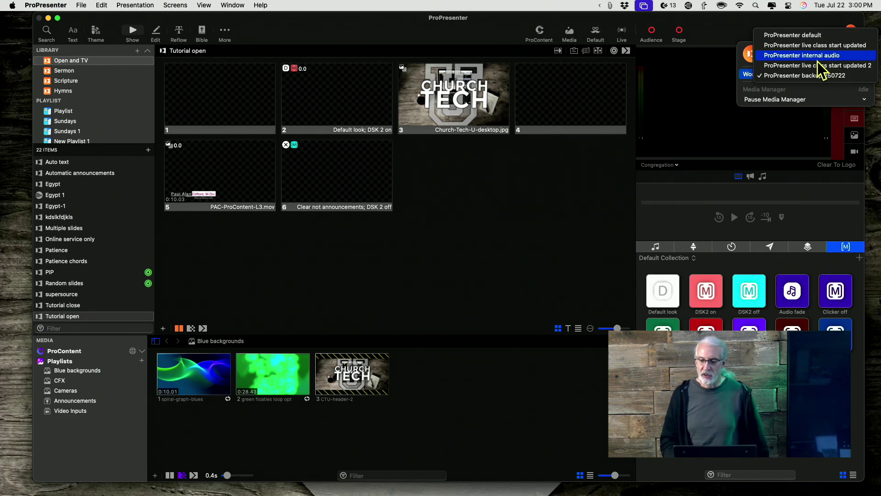
click(605, 201)
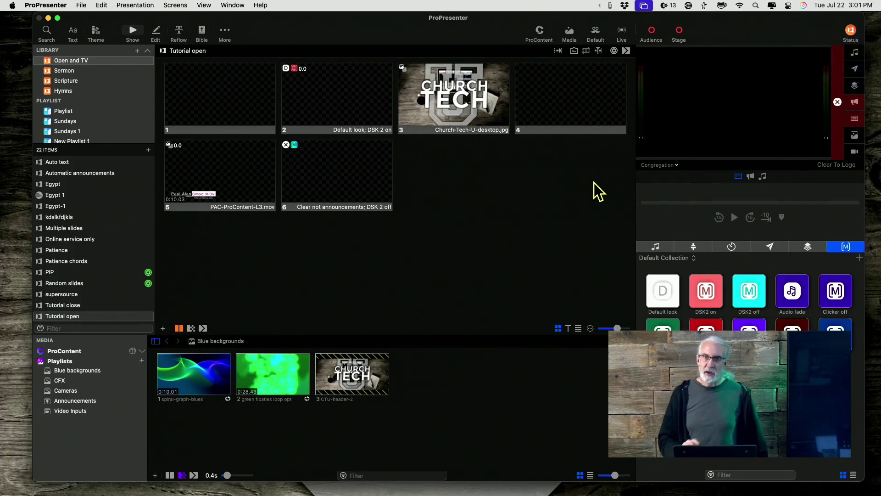